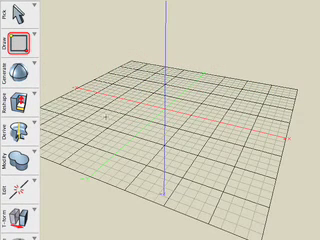
- Choose the Rectangle tool from the Draw flyout so its options appear
left_click(28, 42)
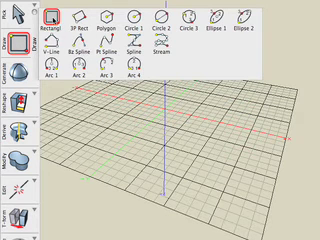
left_click(52, 18)
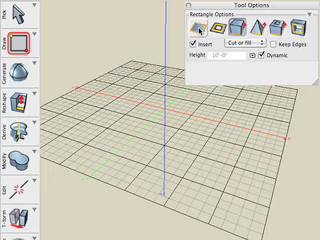
- Draw a flat 2D-surface rectangle about 15'-10 3/16" square on the grid
left_click(201, 31)
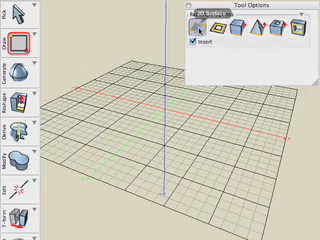
left_click(63, 130)
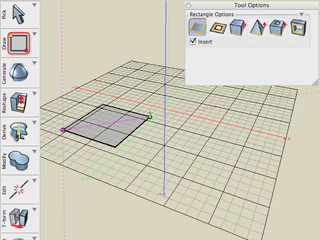
left_click(149, 117)
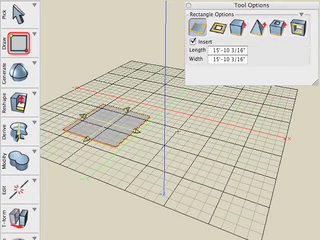
- Draw an extruded rectangular box to the right of the flat surface
left_click(221, 30)
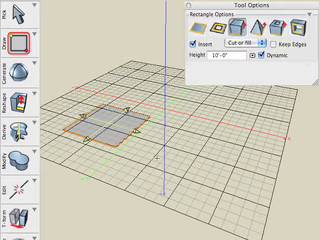
left_click(157, 157)
left_click(230, 142)
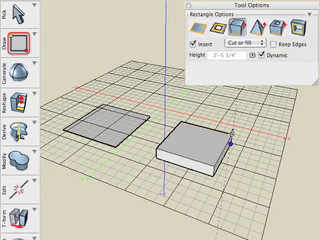
left_click(230, 98)
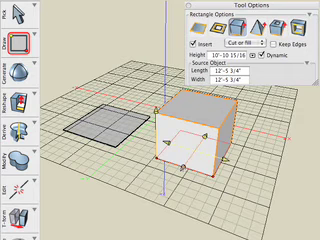
- Resize the box to 14'-8" wide and set its height to 10'-0"
left_click_drag(204, 136, 180, 141)
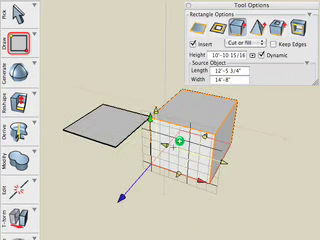
left_click_drag(157, 162, 157, 157)
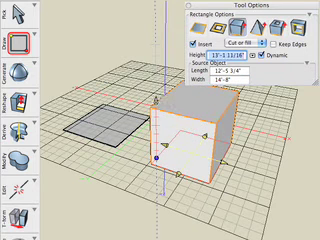
left_click_drag(157, 103, 157, 101)
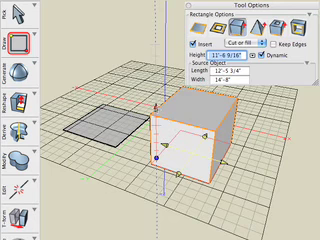
middle_click_drag(157, 102, 173, 102)
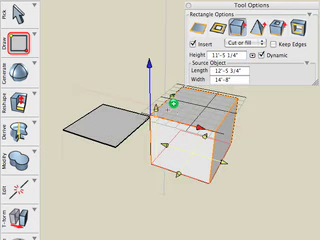
middle_click_drag(228, 89, 209, 93)
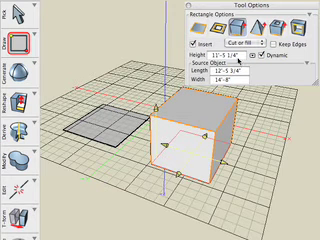
triple_click(240, 58)
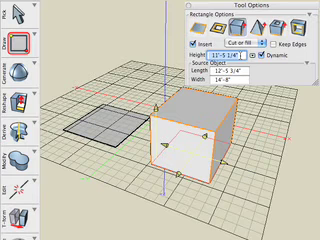
type("10' 0")
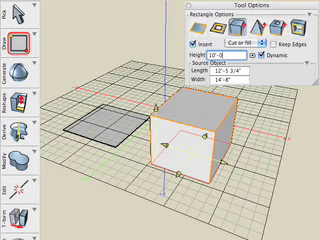
type("\"")
key("Return")
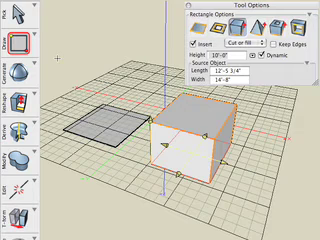
left_click(14, 15)
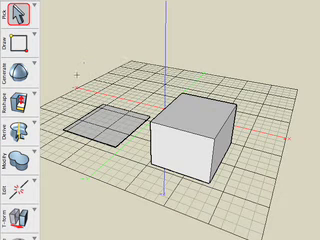
- Cut a rectangular recess into the cube's top face
left_click(17, 43)
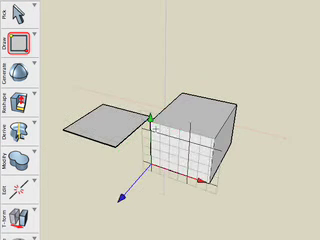
scroll(187, 128, "up", 3)
scroll(185, 126, "down", 2)
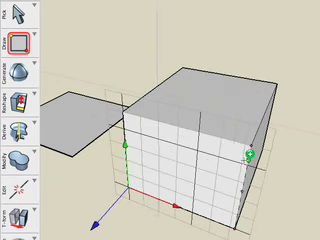
middle_click_drag(228, 109, 283, 44)
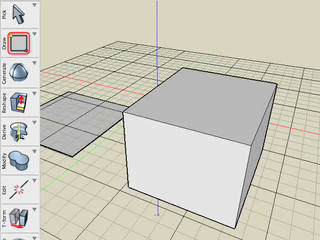
left_click_drag(228, 14, 222, 4)
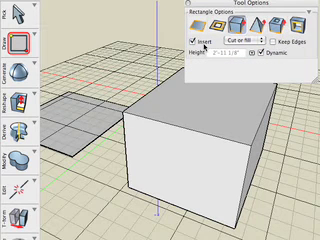
left_click(197, 3)
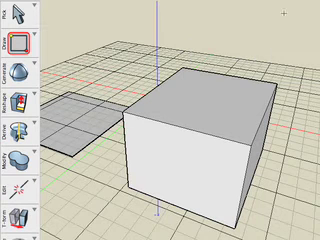
left_click(224, 90)
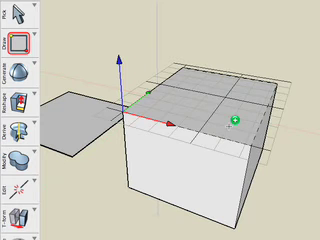
left_click(211, 103)
left_click(256, 143)
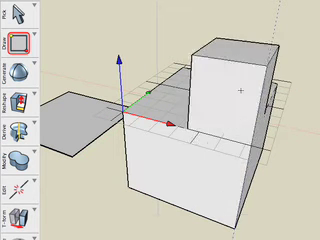
left_click(240, 190)
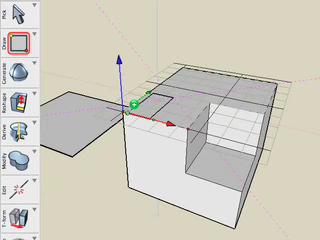
- Draw another rectangle on the top face and raise it into a tall box
middle_click_drag(126, 150, 210, 84)
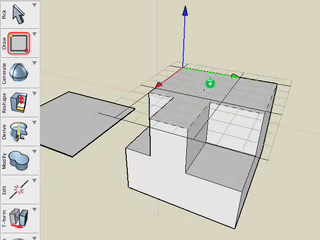
left_click(210, 84)
left_click(248, 72)
left_click(248, 34)
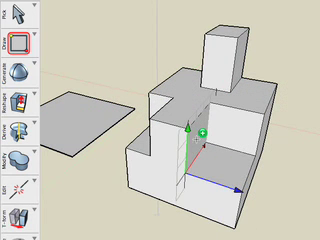
- Recess the front face, extrude a small lower box, and cancel an extra rectangle
left_click(170, 152)
left_click(202, 202)
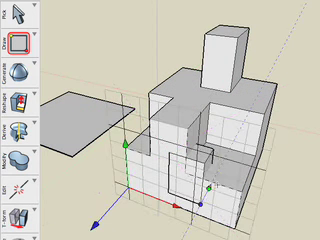
left_click(210, 186)
left_click(219, 198)
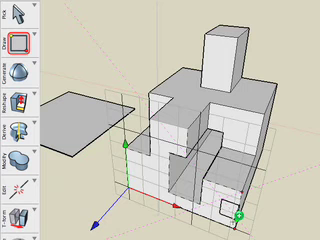
left_click(240, 218)
left_click(216, 232)
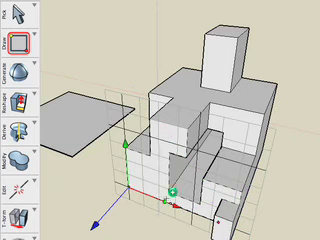
left_click(131, 185)
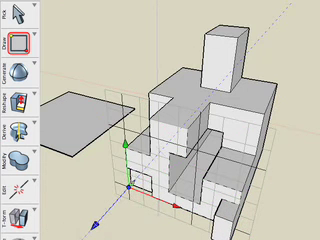
key("Escape")
- Check the Draw On Surfaces drawing-plane menu, then dismiss it
right_click(129, 58)
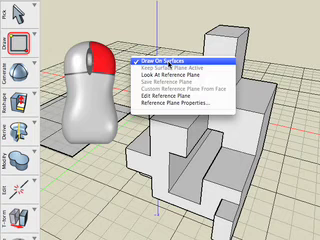
key("Escape")
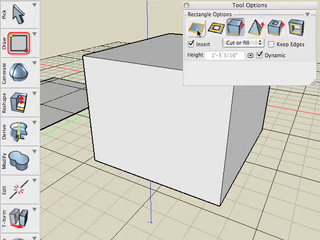
- Draw inset rectangles in plain insertion mode on the box's top and front faces
left_click(196, 43)
left_click(187, 6)
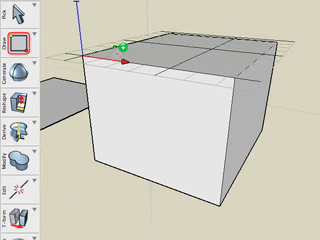
left_click(120, 52)
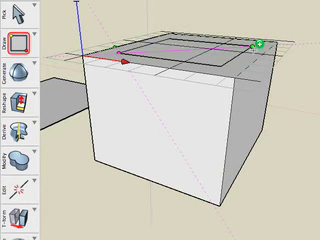
left_click(97, 72)
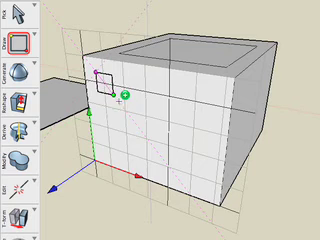
left_click(215, 179)
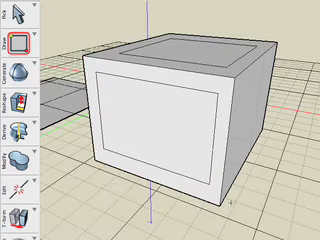
- Use Reshape to pull the front panel outward and push the top inset down
left_click_drag(22, 98, 42, 92)
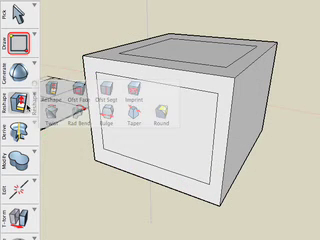
mouse_move(184, 134)
left_mouse_down()
mouse_move(173, 140)
mouse_move(190, 125)
left_mouse_up()
left_click_drag(207, 56, 207, 78)
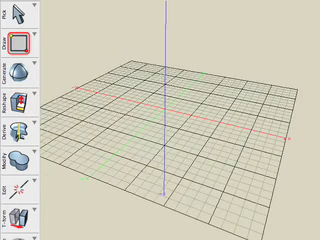
left_click(17, 44)
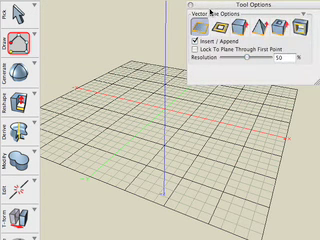
left_click(198, 5)
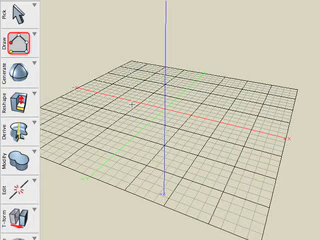
left_click(95, 138)
left_click(86, 108)
left_click(140, 71)
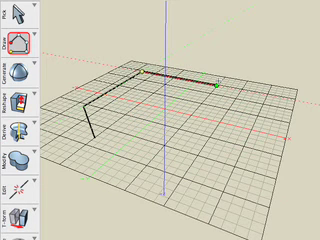
left_click(215, 85)
left_click(238, 107)
left_click(240, 131)
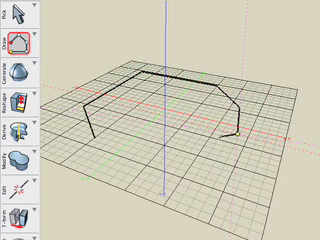
left_click(215, 136)
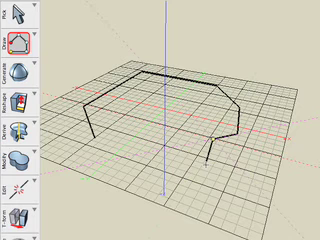
left_click(206, 161)
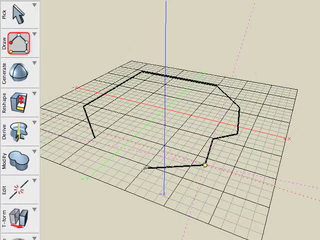
double_click(150, 168)
key("e")
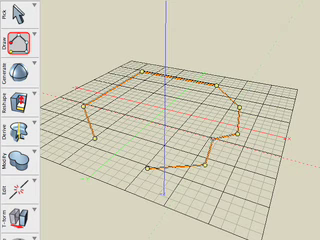
mouse_move(238, 140)
left_mouse_down()
mouse_move(248, 157)
mouse_move(232, 155)
mouse_move(238, 157)
mouse_move(234, 157)
mouse_move(226, 151)
mouse_move(233, 157)
left_mouse_up()
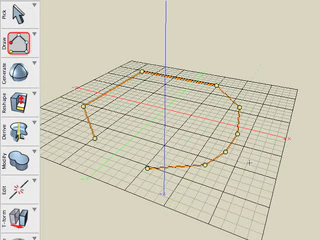
key("Delete")
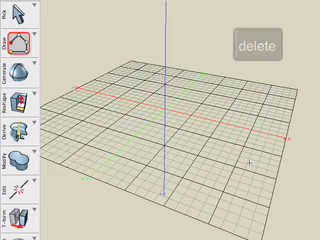
left_click(87, 143)
left_click(87, 112)
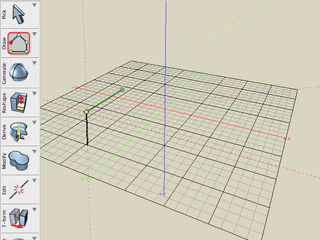
left_click(145, 75)
left_click(228, 80)
left_click(267, 141)
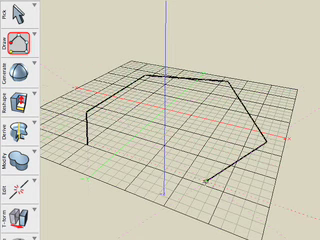
left_click(205, 181)
triple_click(147, 178)
key("c")
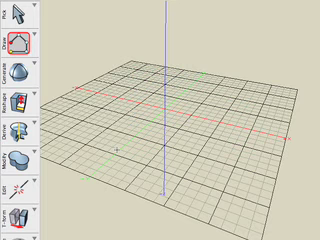
left_click(113, 144)
left_click(116, 88)
left_click(174, 75)
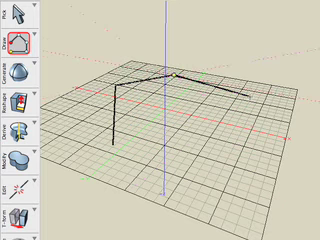
left_click(248, 97)
left_click(265, 152)
left_click(201, 176)
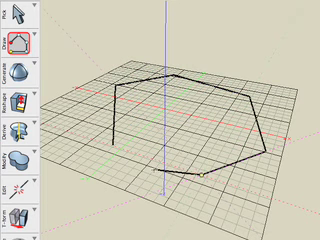
left_click(113, 144)
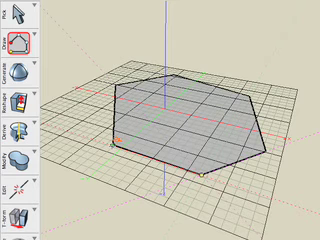
left_click(116, 141)
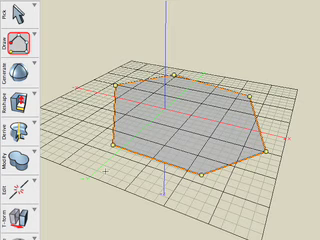
key("Delete")
left_click(73, 136)
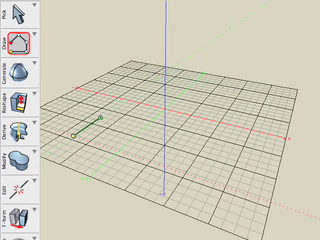
left_click(101, 118)
left_click(143, 134)
left_click(163, 107)
left_click(201, 115)
right_click(201, 115)
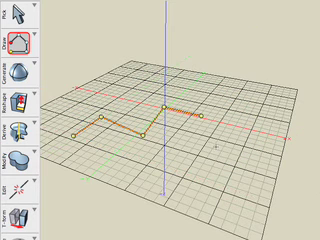
left_click(299, 197)
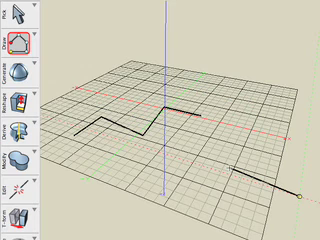
left_click(232, 168)
left_click(237, 134)
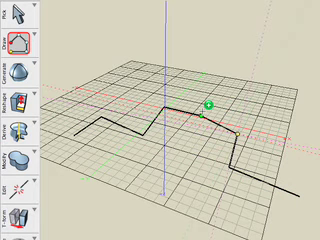
left_click(201, 115)
right_click(201, 115)
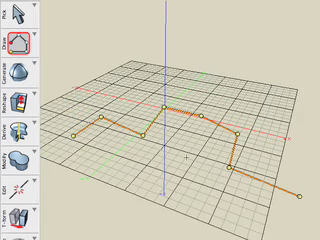
left_click(244, 73)
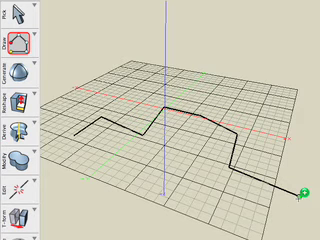
left_click(300, 195)
left_click(213, 212)
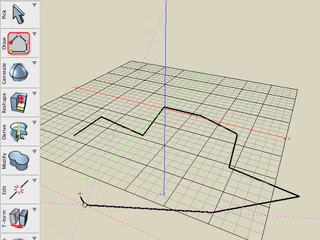
left_click(82, 205)
left_click(66, 170)
left_click(75, 133)
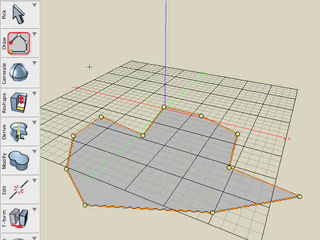
- Delete the polygon surface and draw straight V-Line edges for a new outline
key("Delete")
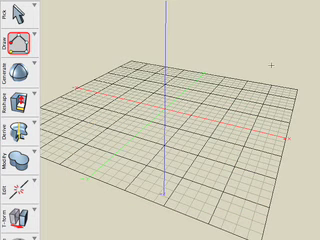
left_click(20, 42)
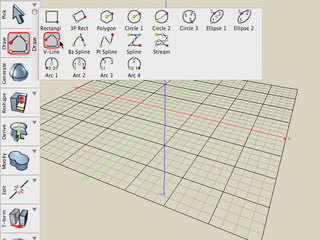
left_click(100, 146)
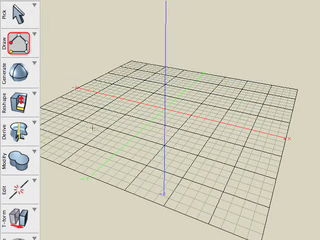
left_click(96, 153)
left_click(90, 105)
left_click(135, 68)
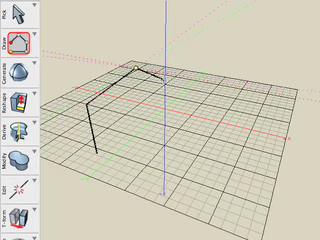
left_click(177, 75)
- Add a sweeping Pt Spline curve through three points
left_click(20, 42)
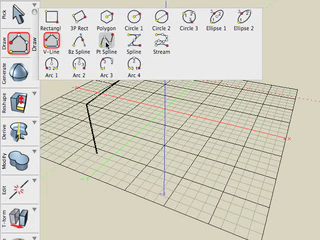
left_click(105, 45)
left_click(237, 93)
left_click(272, 142)
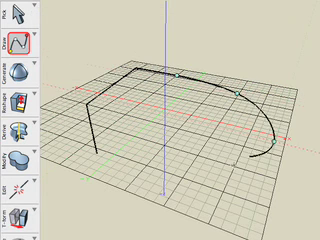
left_click(226, 164)
- Add an Arc 1 notch and close the outline into a flat grey surface
left_click(20, 42)
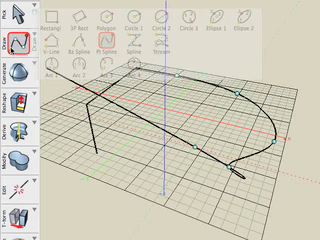
left_click(48, 66)
left_click(195, 149)
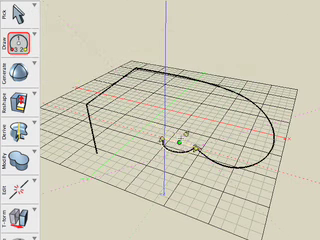
left_click(175, 128)
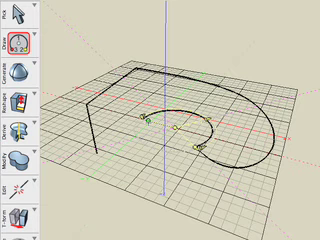
left_click(145, 117)
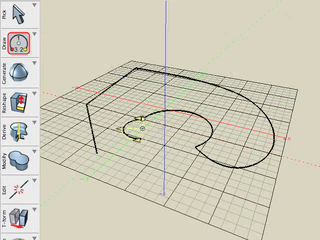
left_click_drag(20, 42, 60, 55)
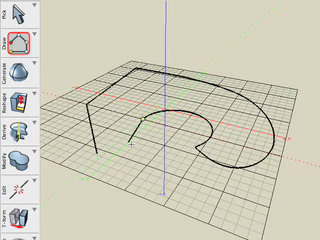
left_click(97, 152)
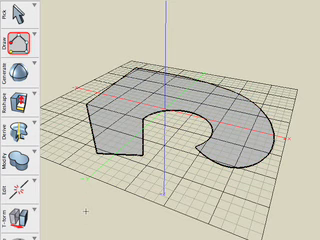
- Extrude the notched curved shape upward into a tall solid with Reshape
left_click(36, 87)
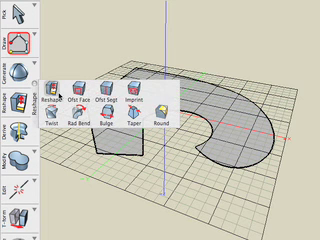
left_click(49, 95)
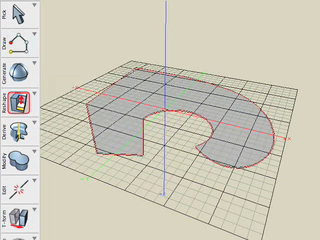
left_click_drag(140, 90, 138, 45)
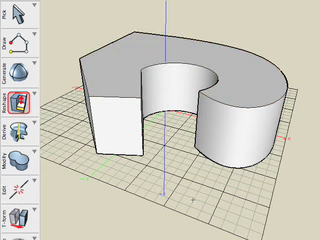
left_click(32, 42)
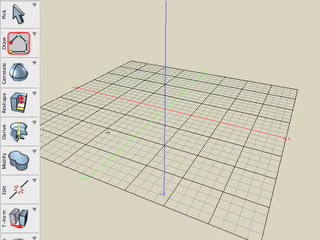
- Draw a zigzag V-Line across the grid, removing the last two corners
left_click(119, 158)
left_click(94, 118)
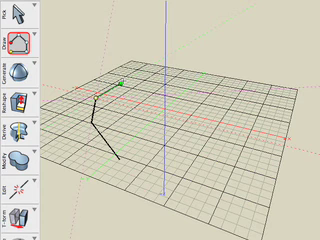
left_click(118, 83)
left_click(128, 78)
left_click(172, 96)
left_click(208, 90)
left_click(230, 108)
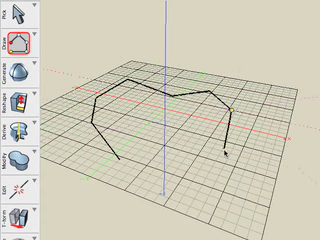
left_click(225, 150)
key("BackSpace")
key("BackSpace")
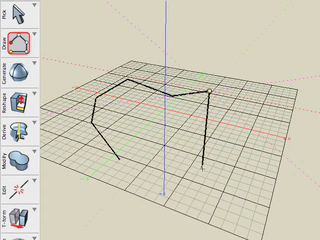
key("BackSpace")
key("BackSpace")
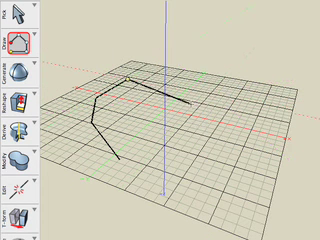
- Continue the line with corners rising above the grid and finish it
left_click(190, 103)
left_click(214, 96)
left_click(237, 70)
left_click(220, 42)
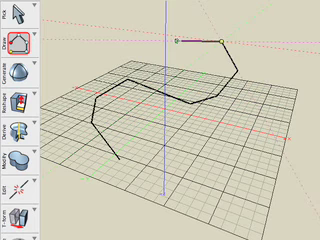
double_click(177, 41)
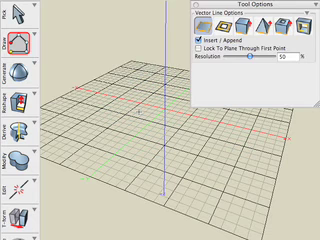
- Choose Circle 1 and drag out a circle near the grid centre
left_click(14, 40)
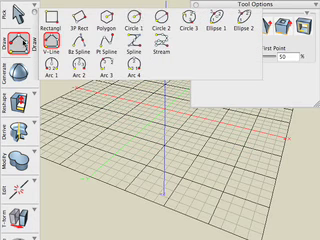
left_click(133, 18)
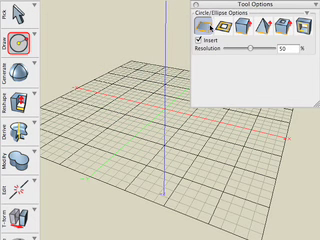
left_click_drag(158, 138, 209, 151)
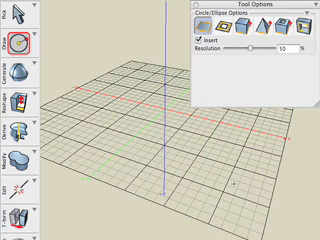
- Set the Draw tool to Rectangle with the 2D Enclosure wall option
left_click(22, 40)
left_click(50, 16)
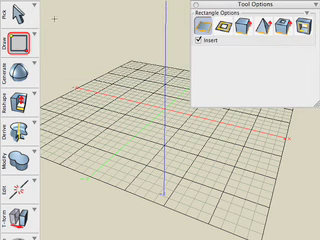
left_click(250, 33)
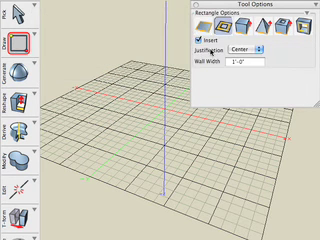
- Draw a test wall enclosure about 27'-9 3/4" by 17'-3 1/4", then delete it
left_click(103, 140)
left_click(235, 162)
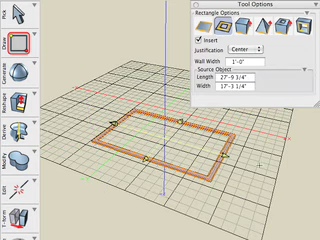
key("Delete")
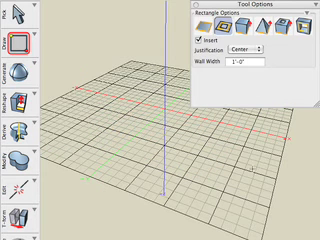
left_click(22, 42)
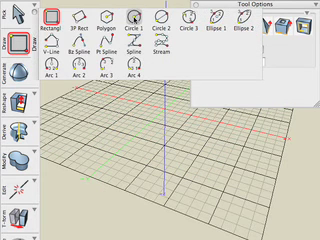
left_click(134, 18)
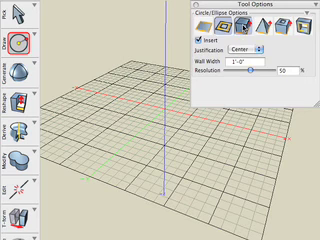
left_click(149, 150)
left_click(199, 150)
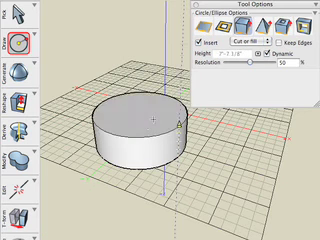
left_click(181, 157)
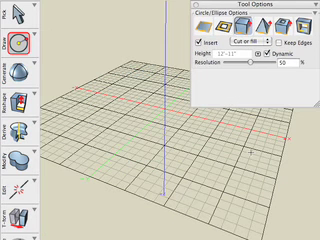
left_click(24, 38)
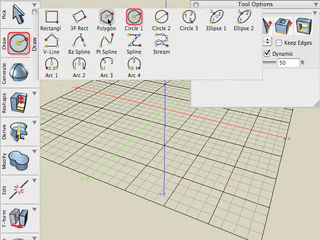
left_click(78, 18)
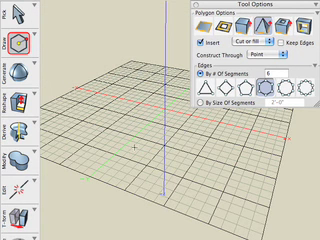
left_click_drag(134, 148, 188, 162)
left_click(33, 17)
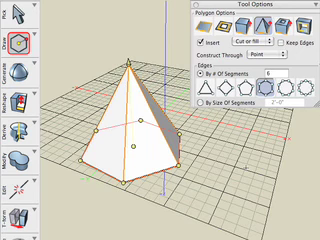
key("Delete")
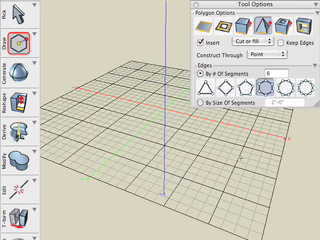
left_click_drag(22, 40, 44, 46)
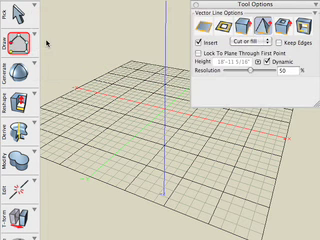
left_click(218, 19)
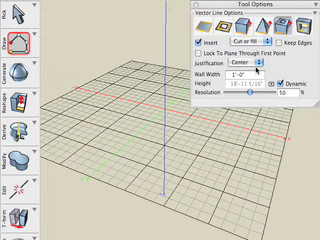
left_click(78, 148)
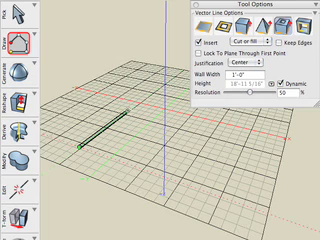
left_click(127, 107)
left_click(213, 129)
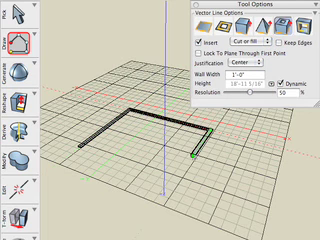
left_click(213, 160)
double_click(160, 150)
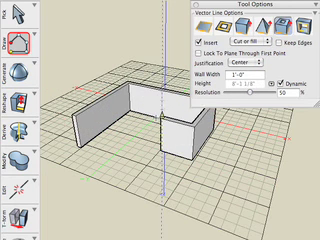
left_click(160, 140)
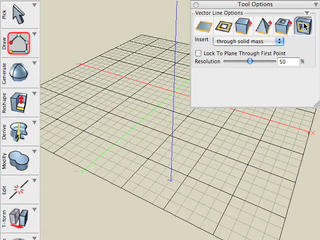
- Draw a 22'-3" by 14'-11" rectangle of 1'-0" walls, 11' tall, on the grid
left_click(20, 40)
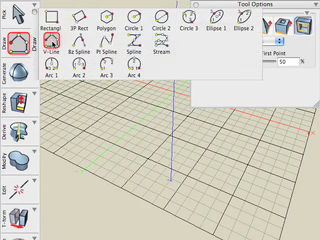
left_click(50, 18)
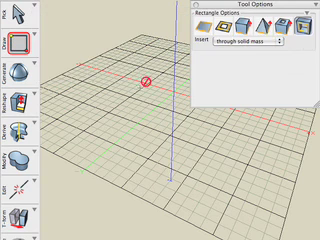
left_click(276, 30)
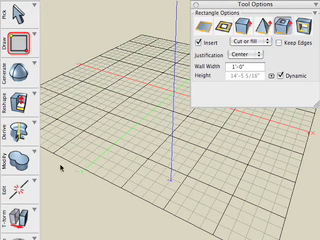
left_click_drag(63, 168, 218, 130)
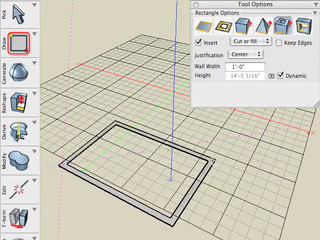
left_click(168, 106)
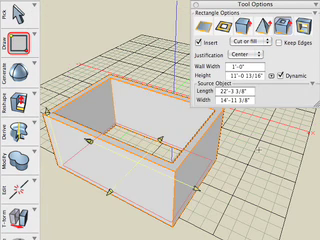
- Cut a square window opening into the left wall, cutting through solid mass
left_click(300, 21)
scroll(58, 108, "up", 2)
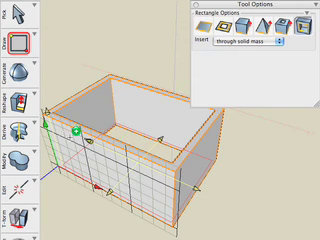
left_click(63, 128)
left_click(80, 148)
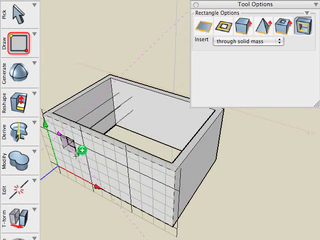
- Cut a window opening into the right wall and a notch into a wall's top edge
middle_click_drag(148, 187, 176, 172)
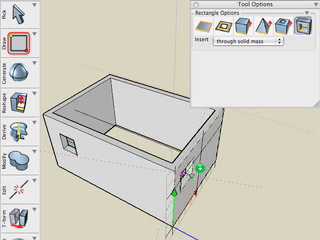
left_click(195, 166)
left_click(44, 125)
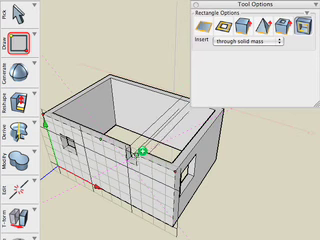
left_click(159, 160)
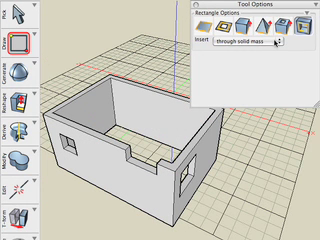
- Switch cuts to 'through entire object', then cut through the front/back walls and the right wall
left_click(276, 42)
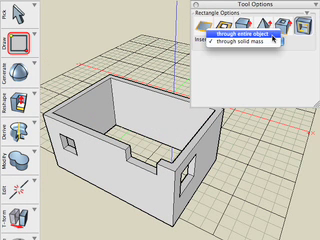
left_click(273, 34)
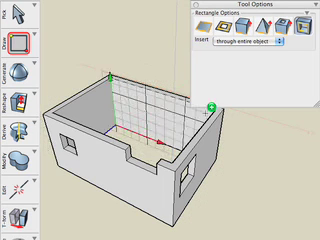
left_click(89, 153)
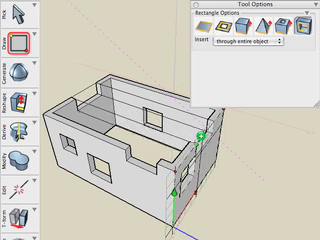
left_click(200, 137)
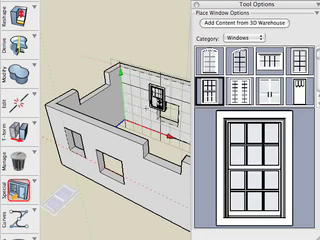
- Place paned windows on the back wall and into two front wall openings
left_click(119, 100)
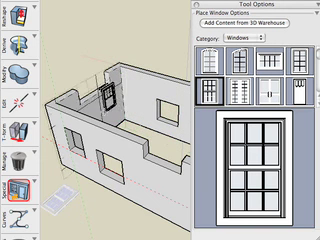
left_click(128, 140)
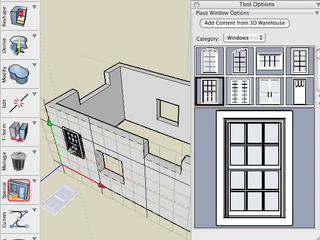
left_click(128, 140)
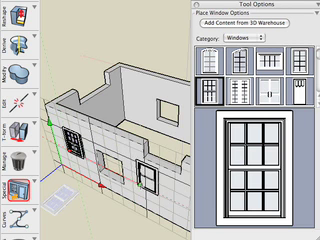